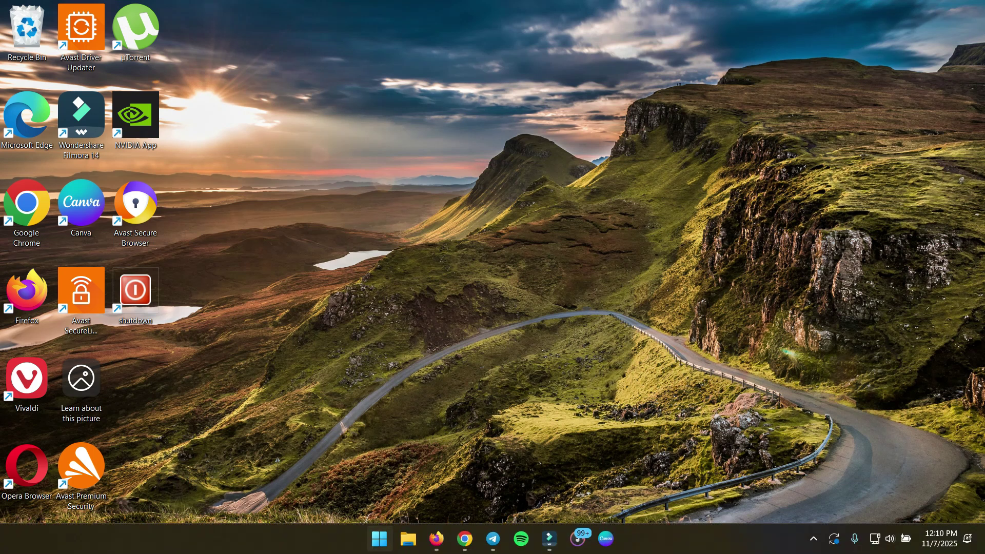
Step: Check the Start menu's power options, then bring up the empty desktop's context menu
left_click(379, 539)
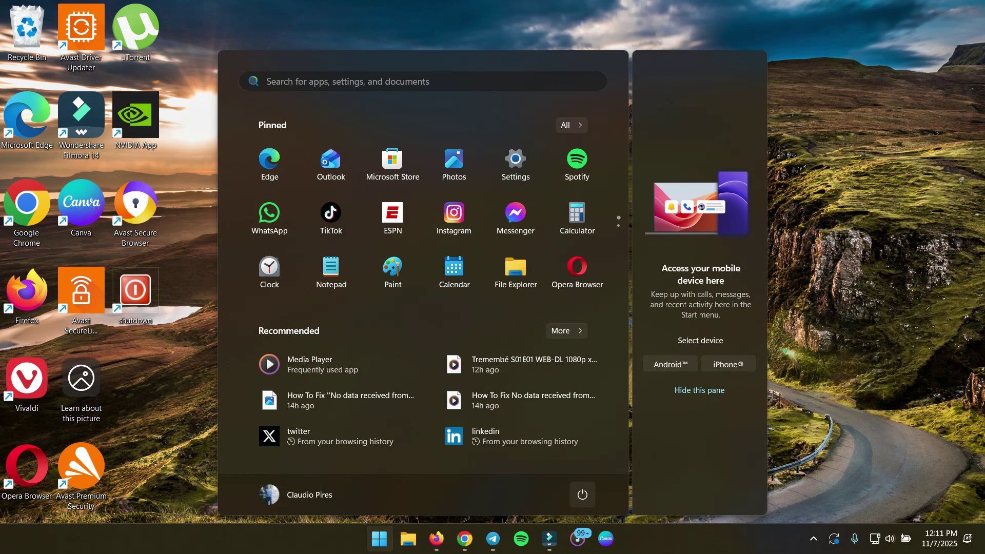
left_click(583, 495)
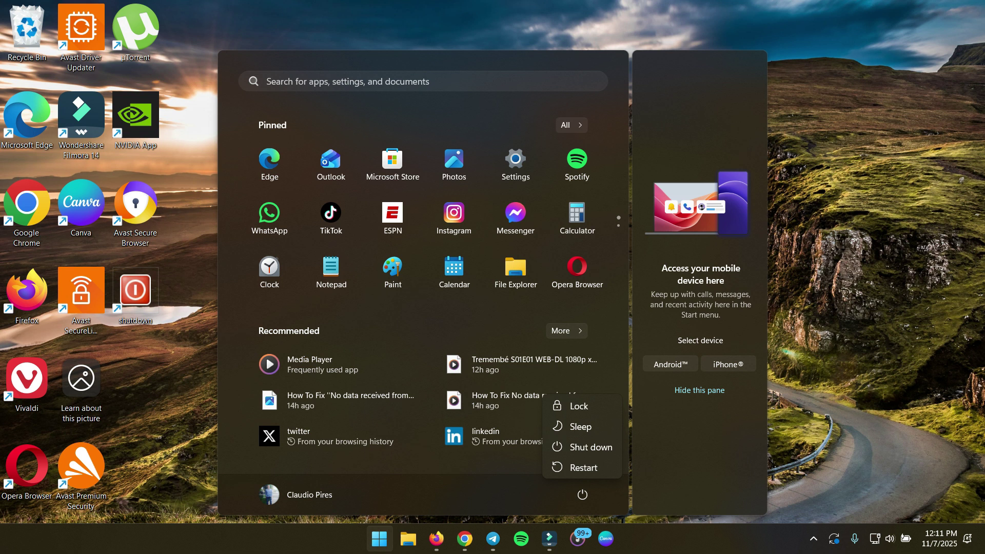
key("Escape")
key("Escape")
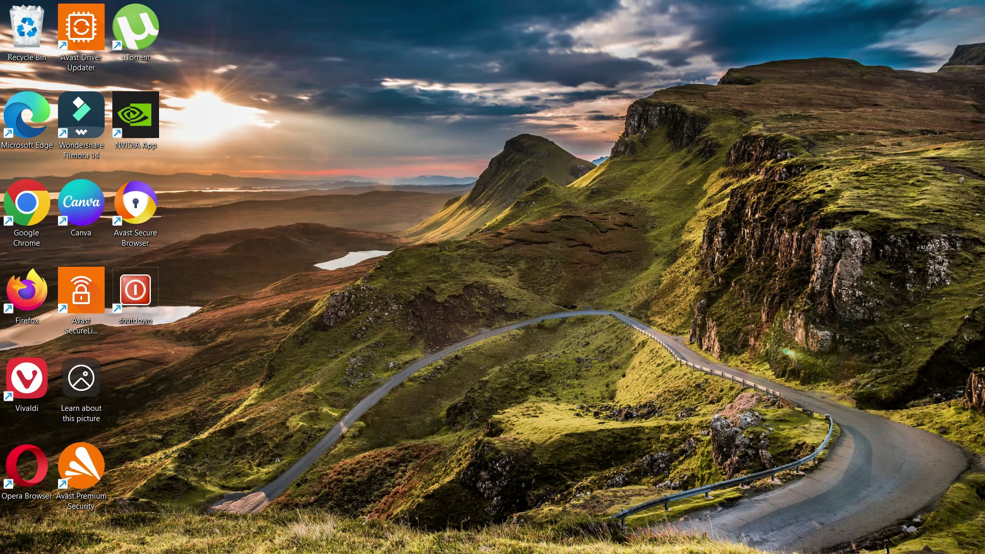
right_click(370, 223)
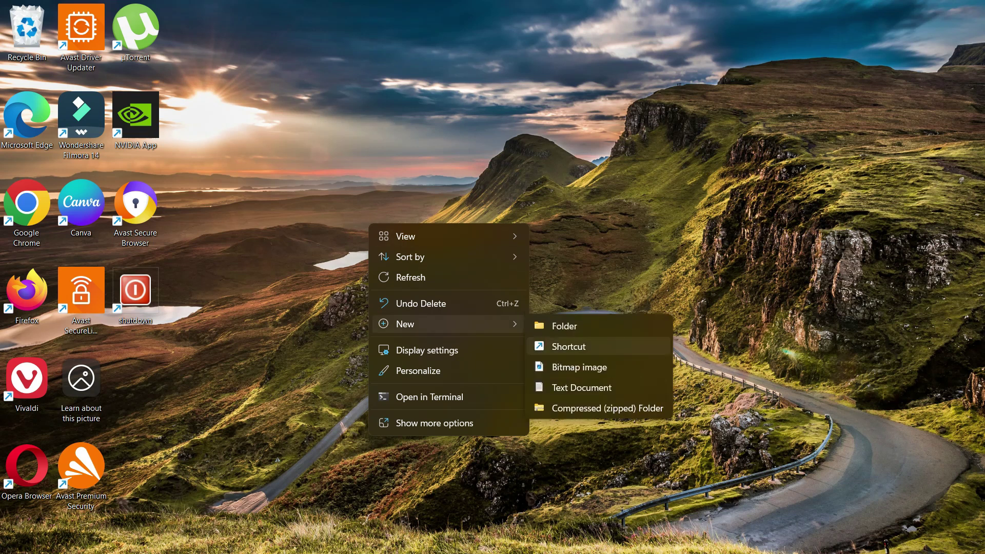
Step: Choose Shortcut from the desktop's New submenu to begin a new shortcut
left_click(569, 347)
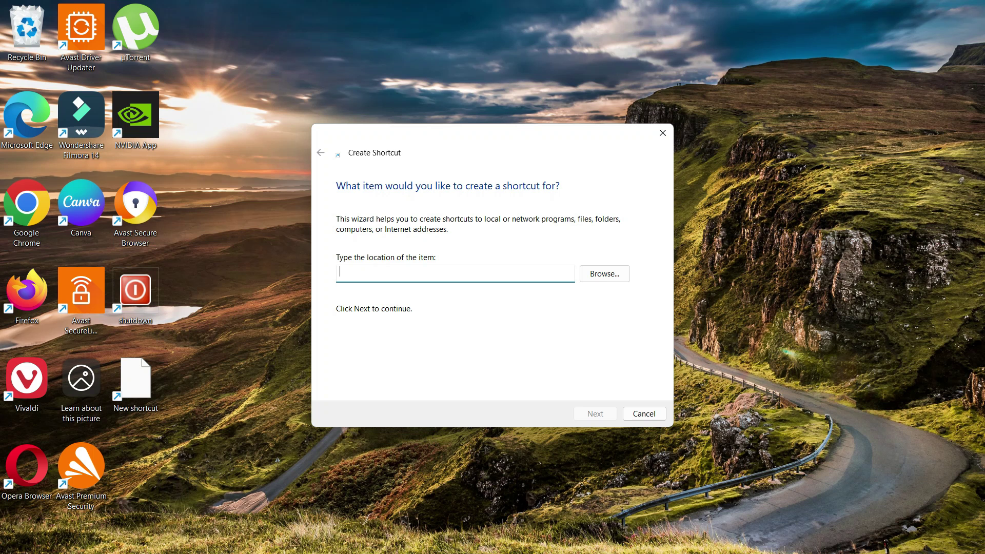
type("shutdown - s - t 0")
Step: Accept the 'shutdown -s -t 0' location and finish with the suggested name 'shutdown (2)'
key("Return")
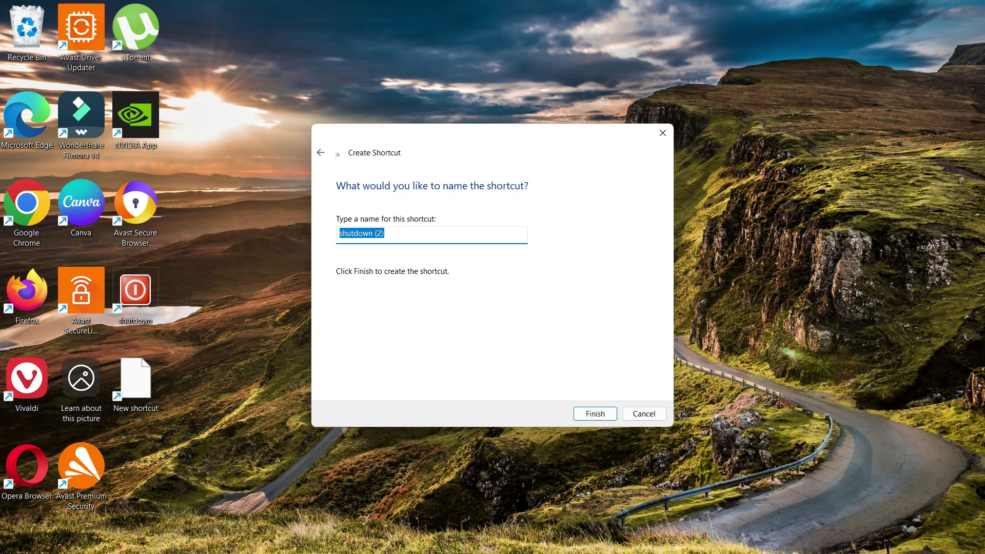
key("End")
left_click(596, 414)
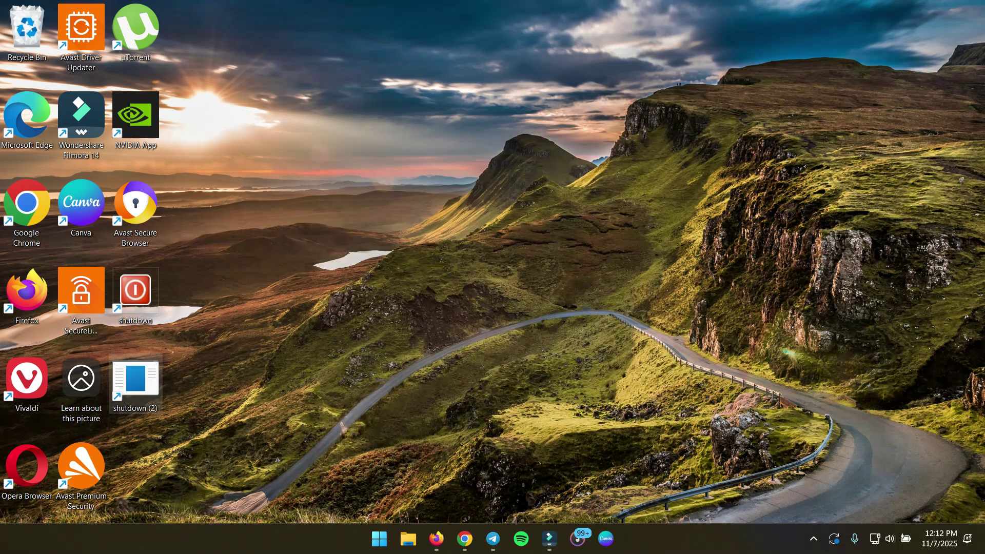
Step: Open the Properties dialog of the 'shutdown (2)' desktop shortcut
right_click(135, 381)
left_click(144, 380)
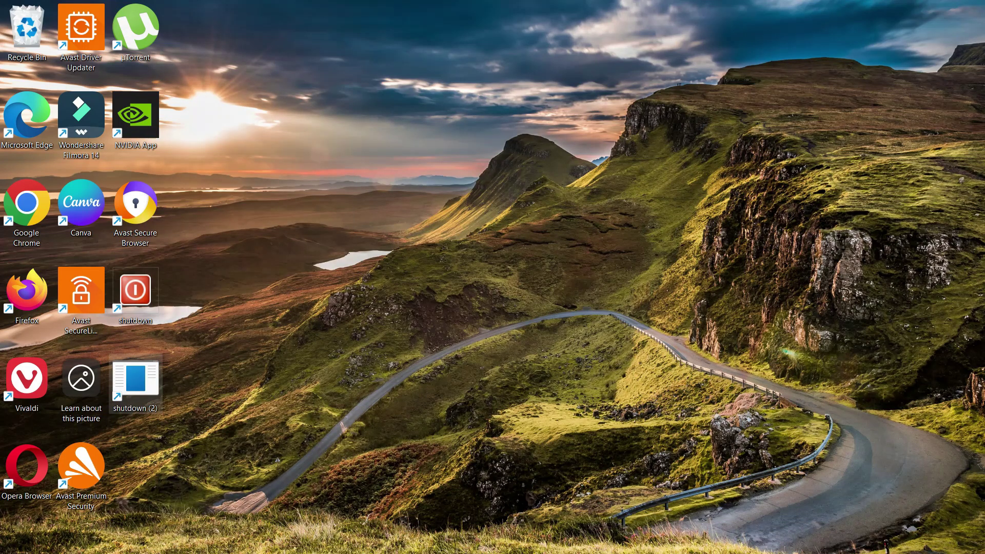
right_click(136, 380)
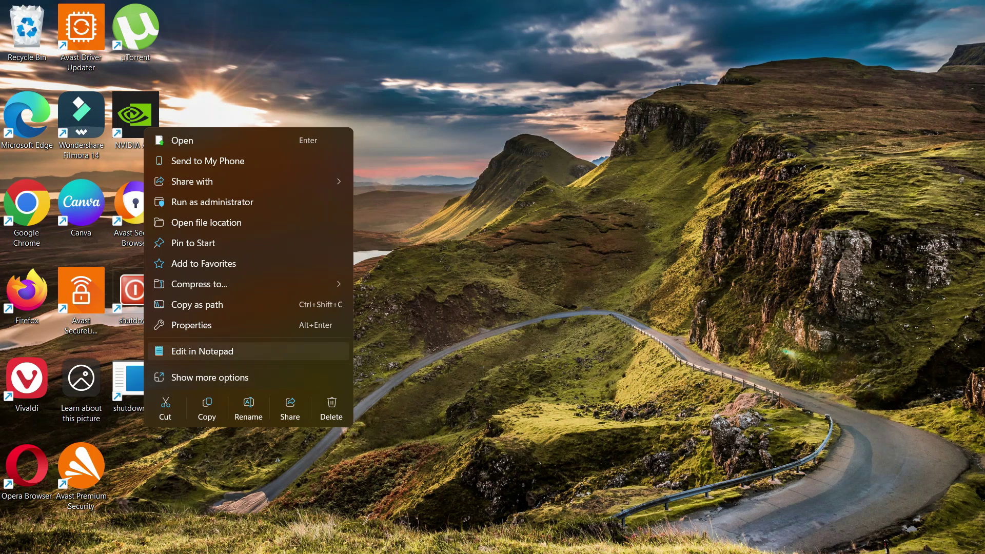
left_click(205, 324)
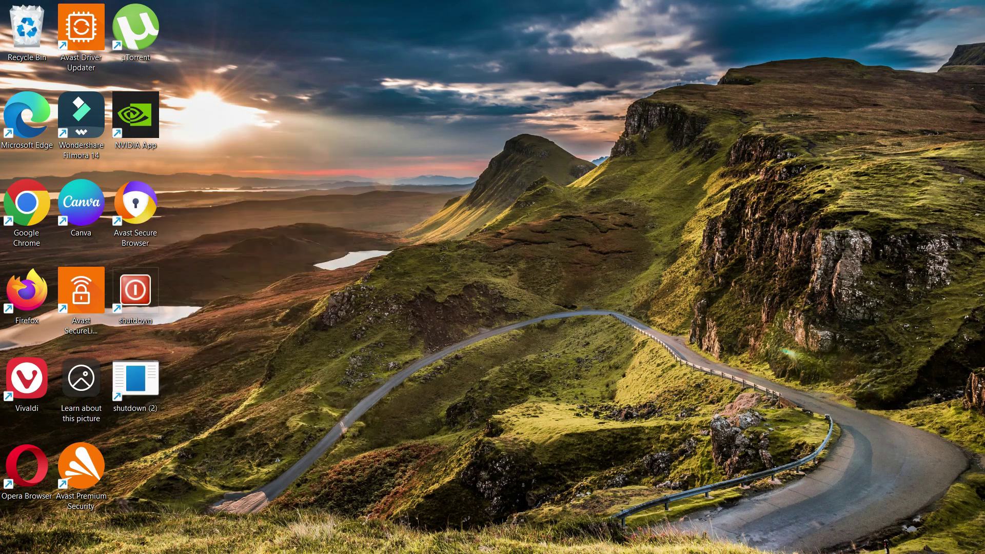
Step: Choose the red power symbol as the 'shutdown (2)' shortcut's icon
left_click_drag(242, 225, 372, 118)
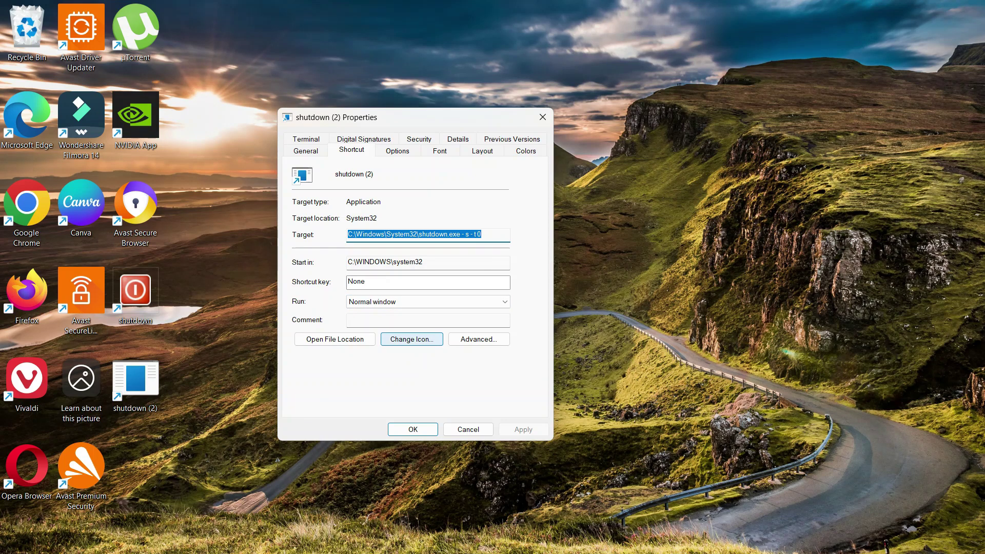
left_click(411, 339)
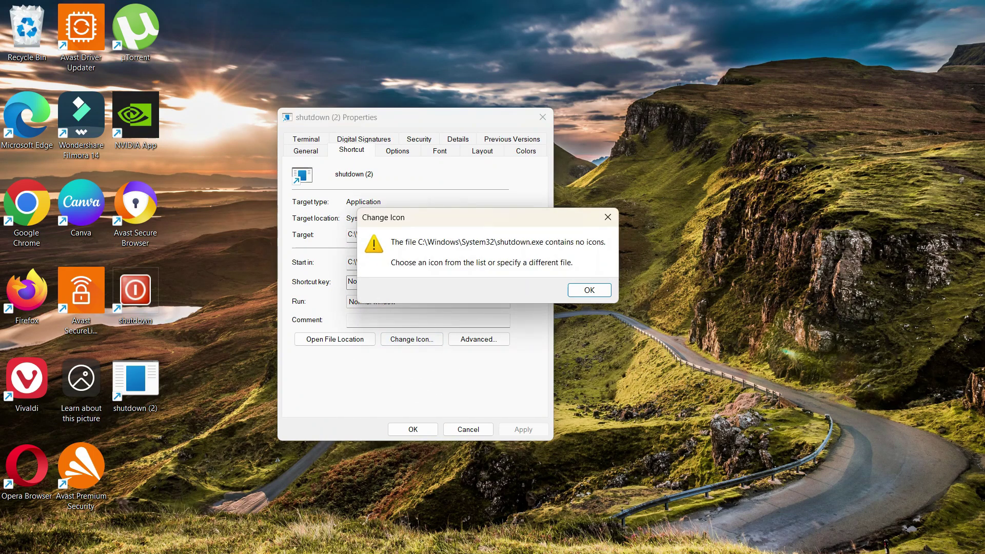
left_click(589, 291)
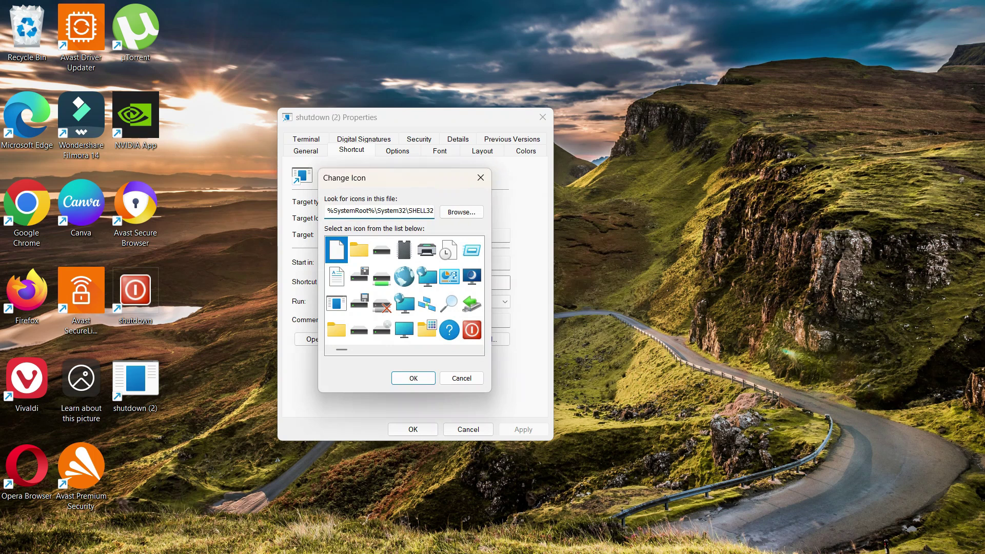
left_click(472, 330)
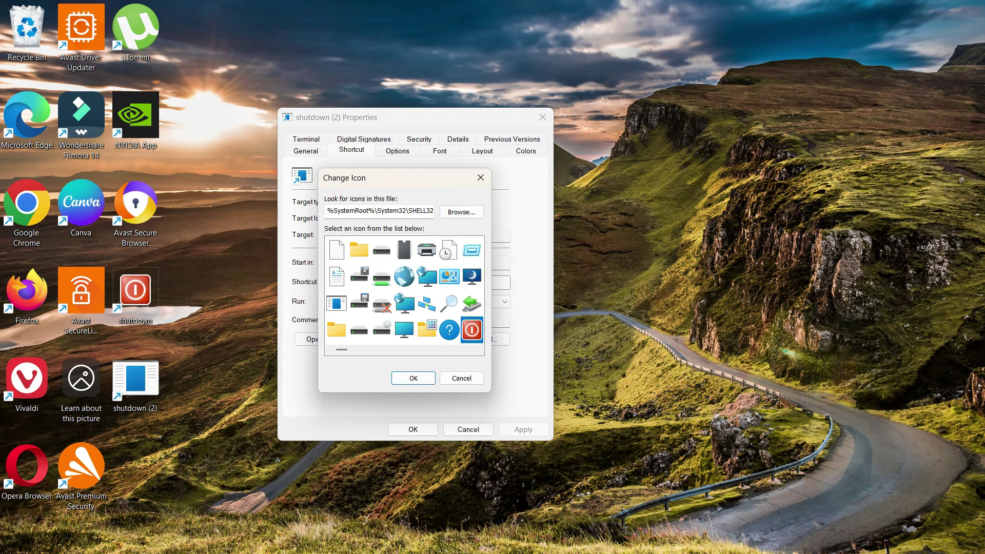
left_click(414, 378)
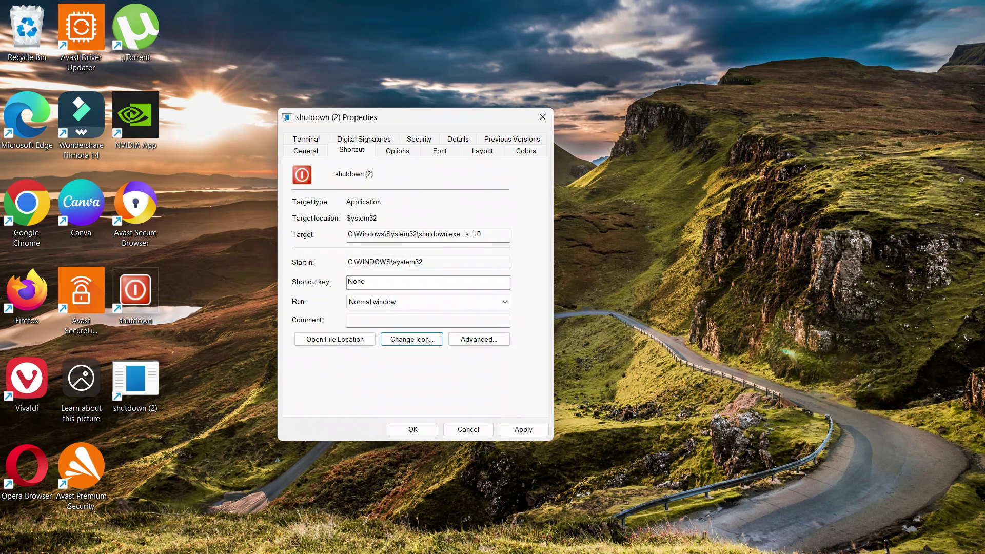
Step: Confirm the 'shutdown (2)' Properties dialog so the red power icon is applied
left_click(413, 429)
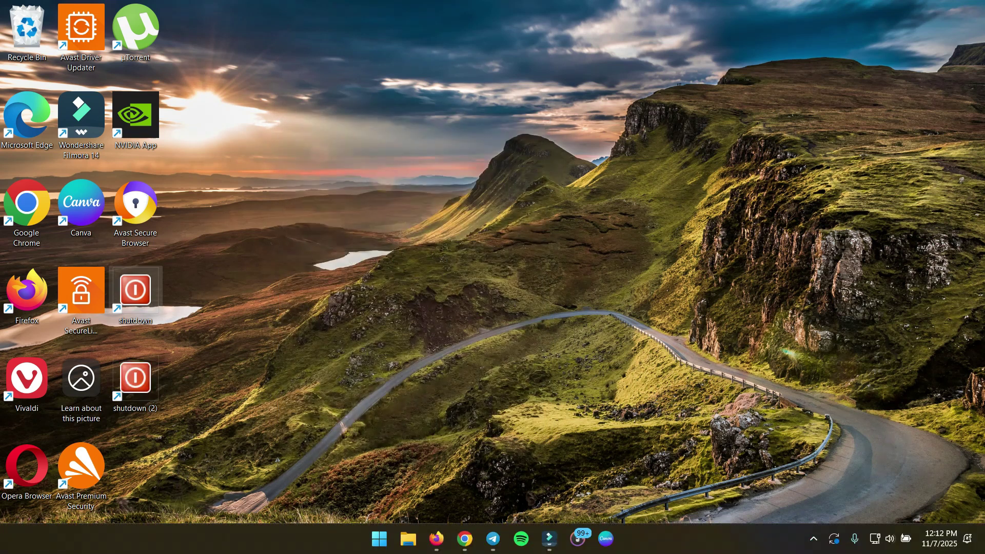